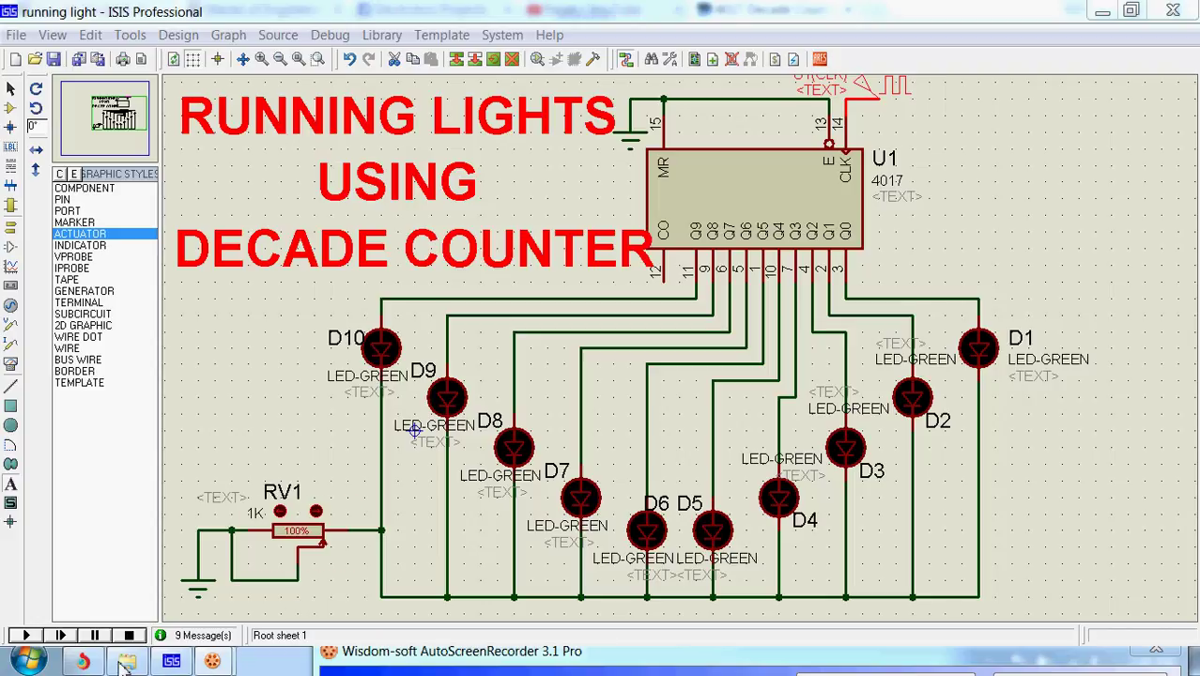
# Replay the 4017 counting timing diagram in Chrome, then return to the ISIS running-lights schematic.
pyautogui.click(84, 662)
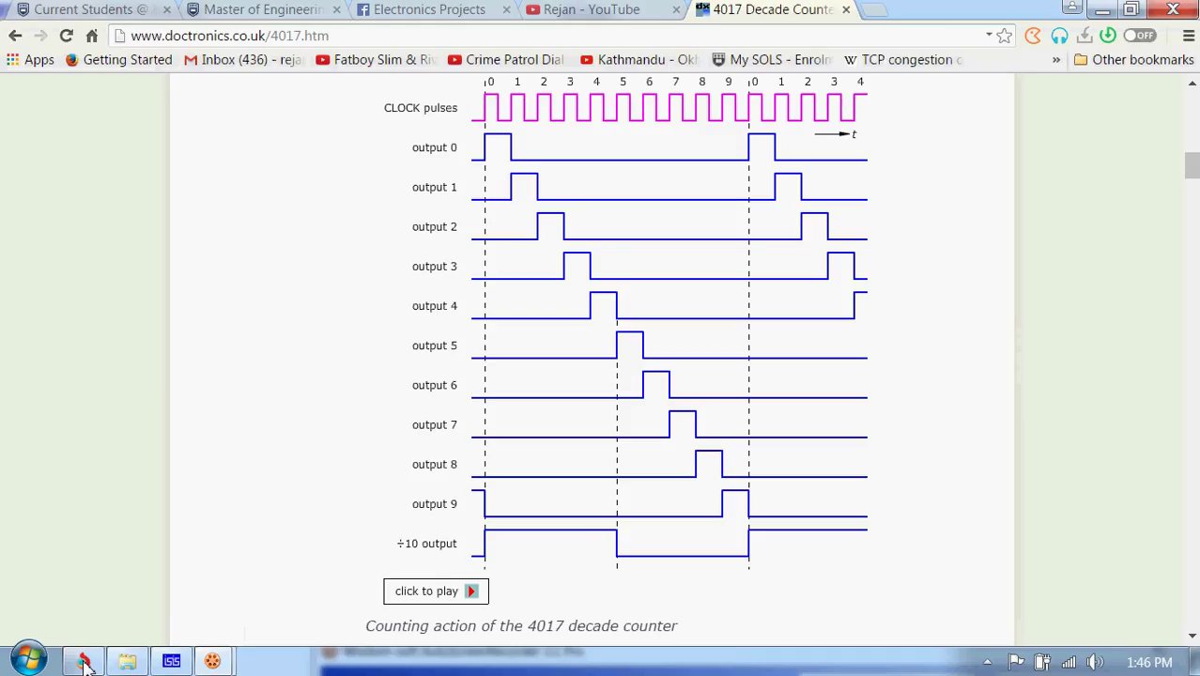
pyautogui.click(440, 593)
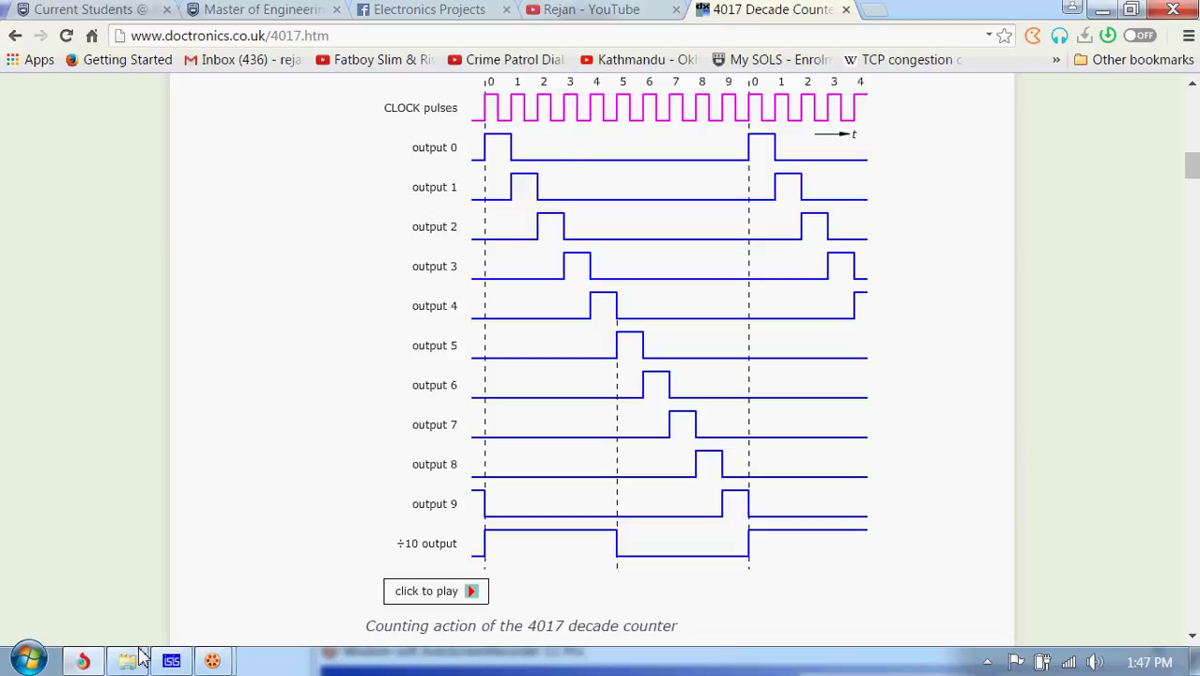
pyautogui.click(179, 662)
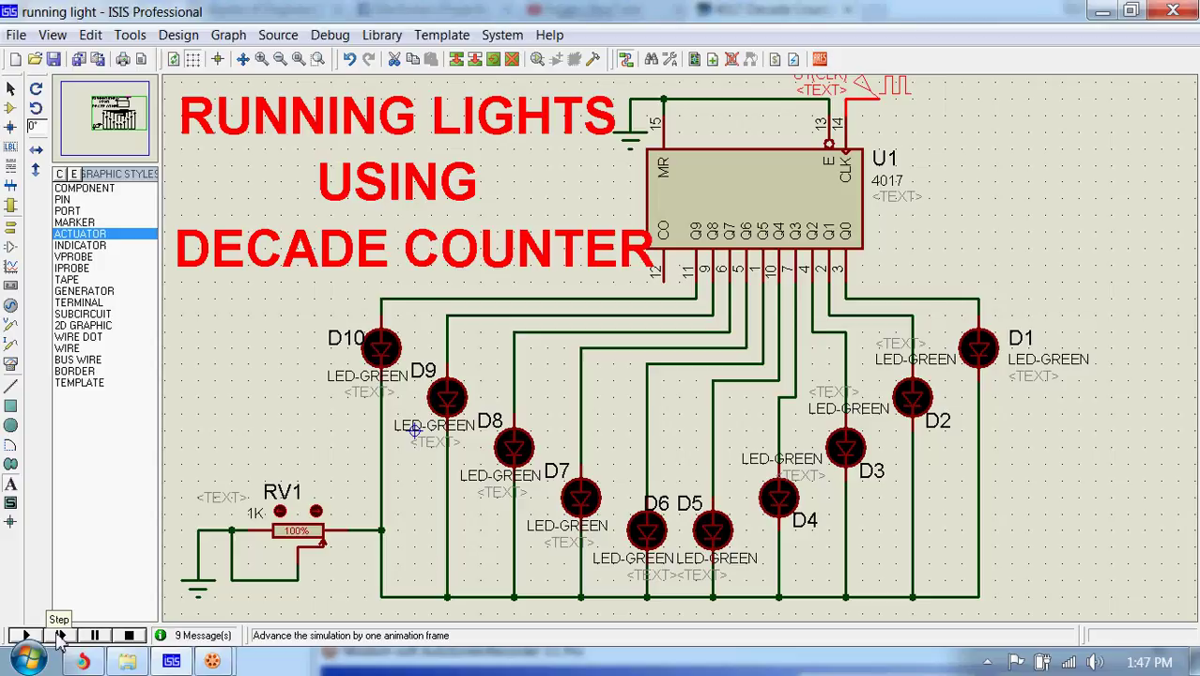
# Single-step the simulation so the lit LED advances from D1 through D9.
pyautogui.click(59, 635)
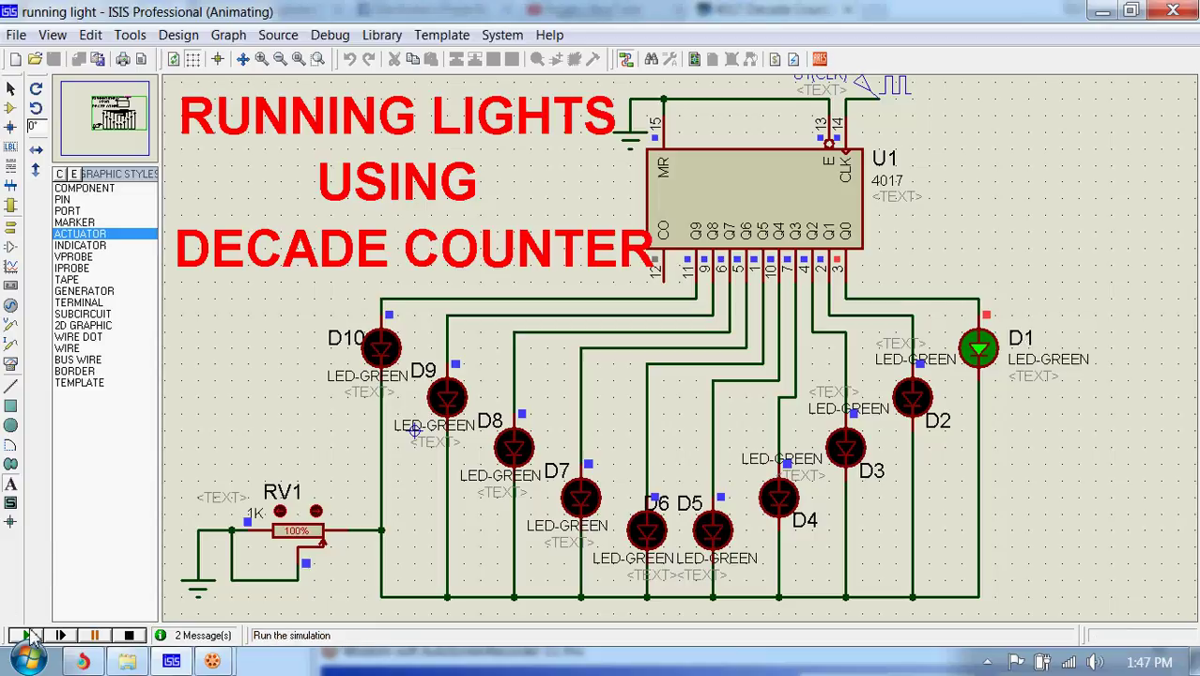
pyautogui.click(60, 636)
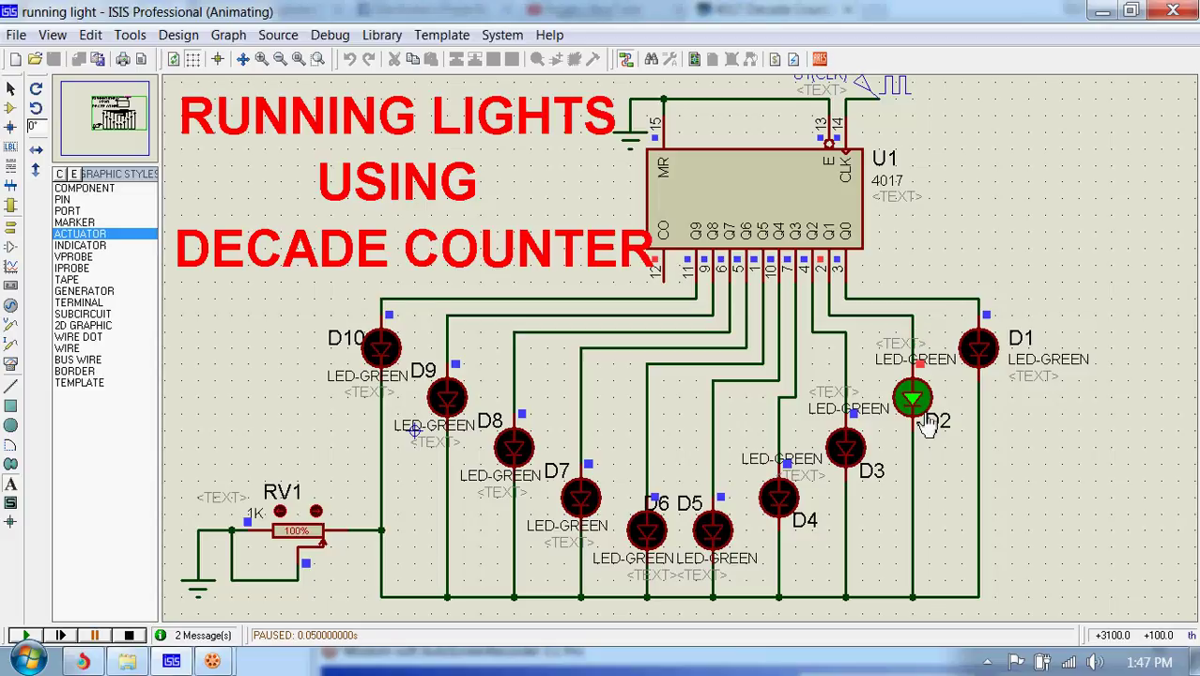
pyautogui.click(62, 637)
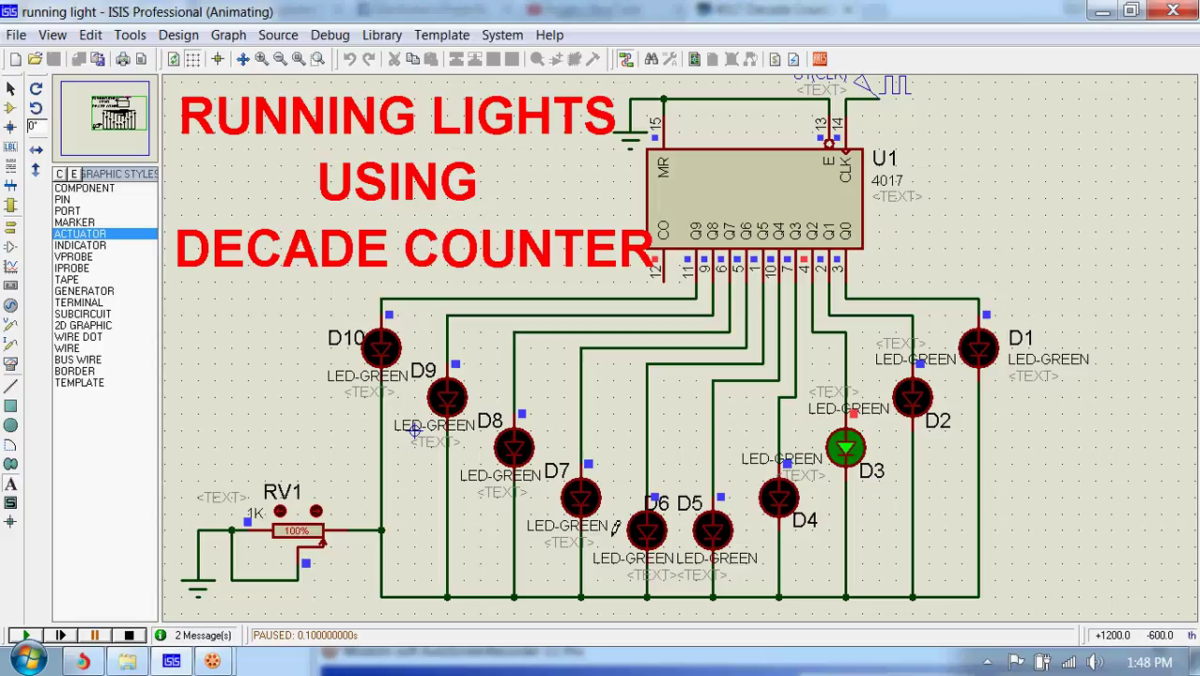
pyautogui.click(58, 636)
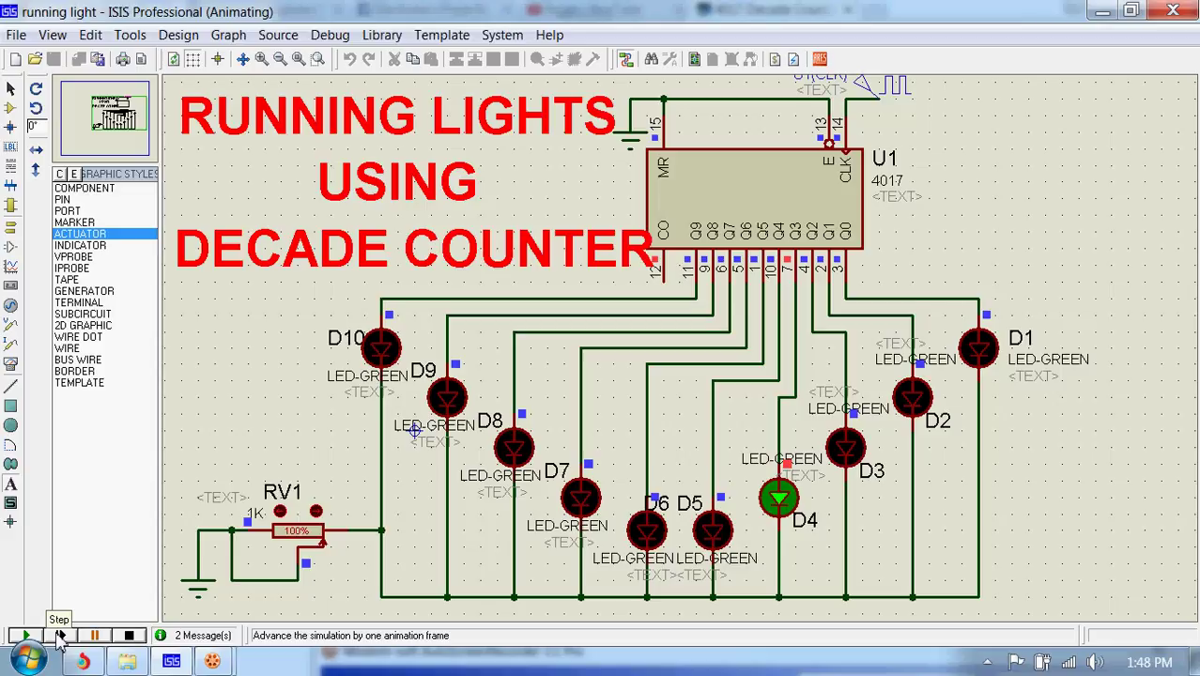
pyautogui.click(58, 635)
pyautogui.click(58, 636)
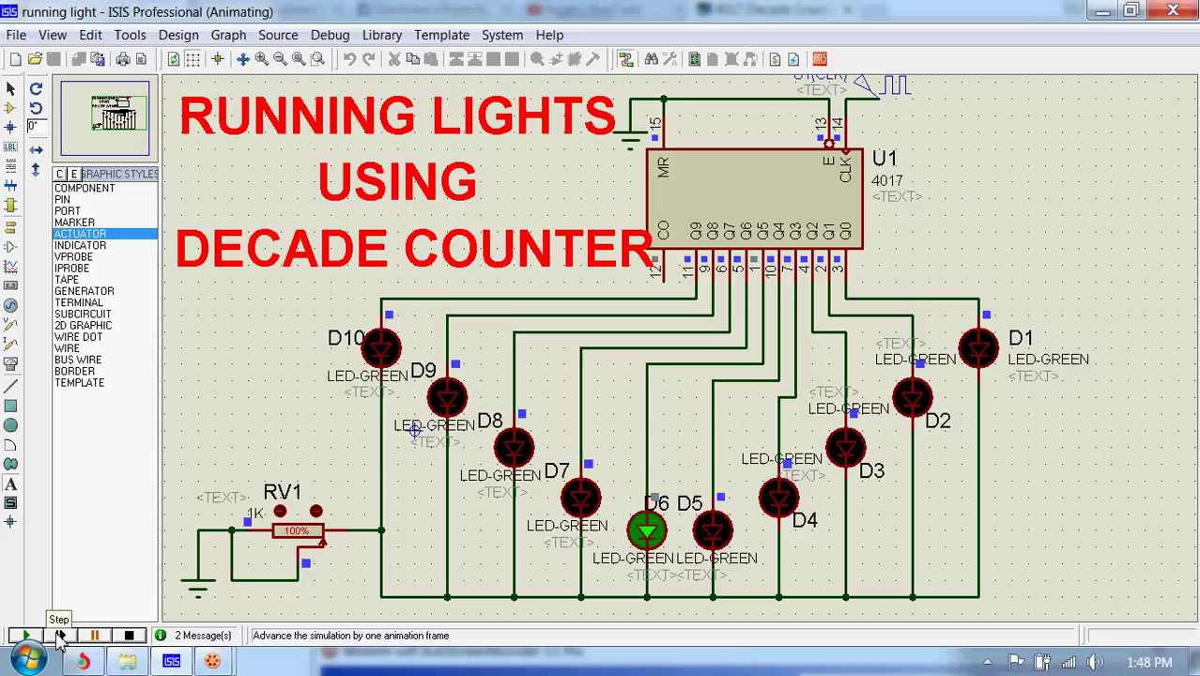
pyautogui.click(58, 636)
pyautogui.click(58, 635)
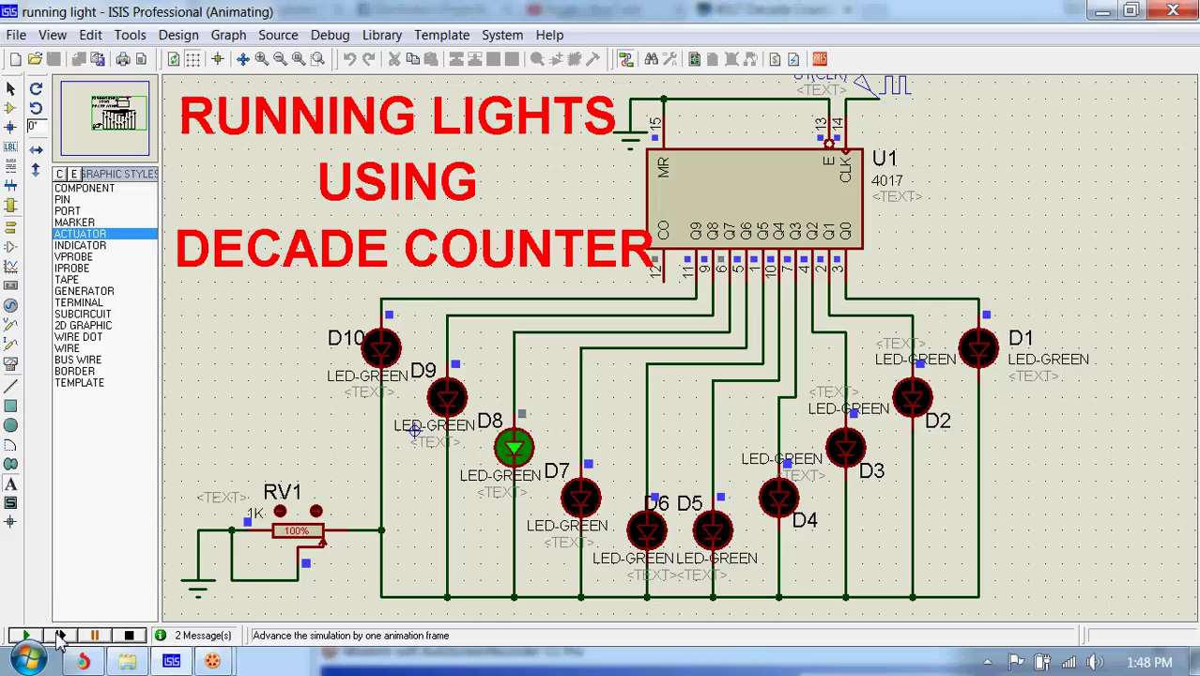
pyautogui.click(58, 636)
# Keep stepping frame by frame past D10 and round again to D5 at 0.7 s.
pyautogui.click(59, 636)
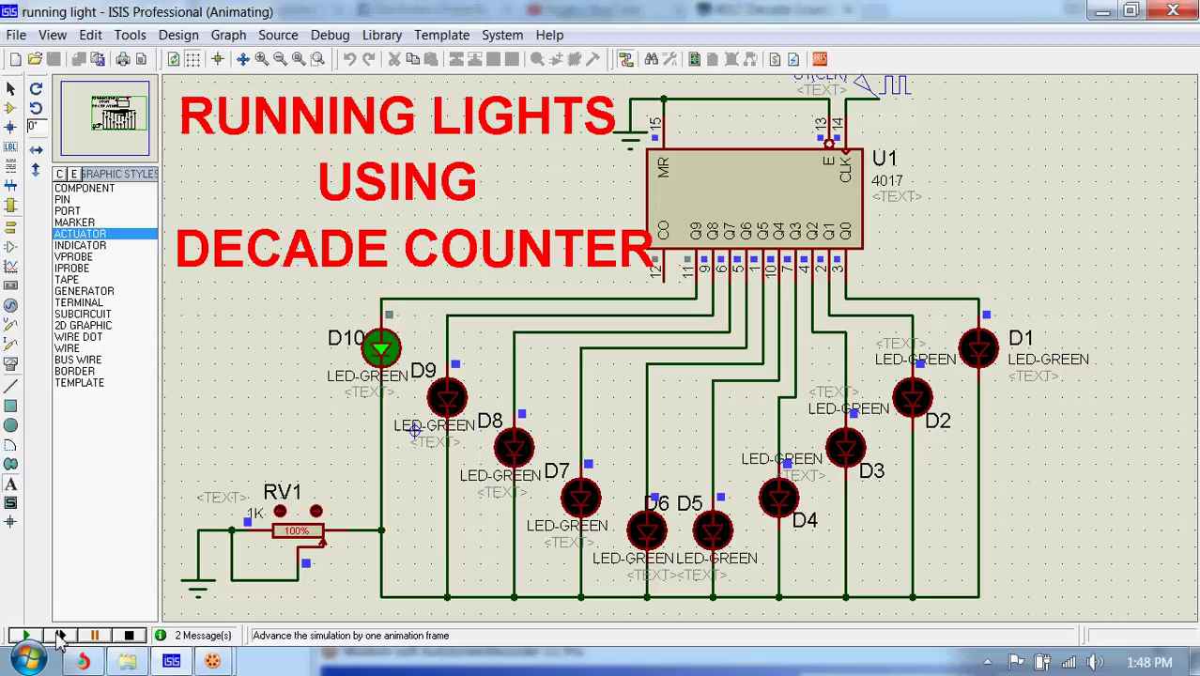
pyautogui.click(59, 636)
pyautogui.click(59, 636)
pyautogui.click(58, 636)
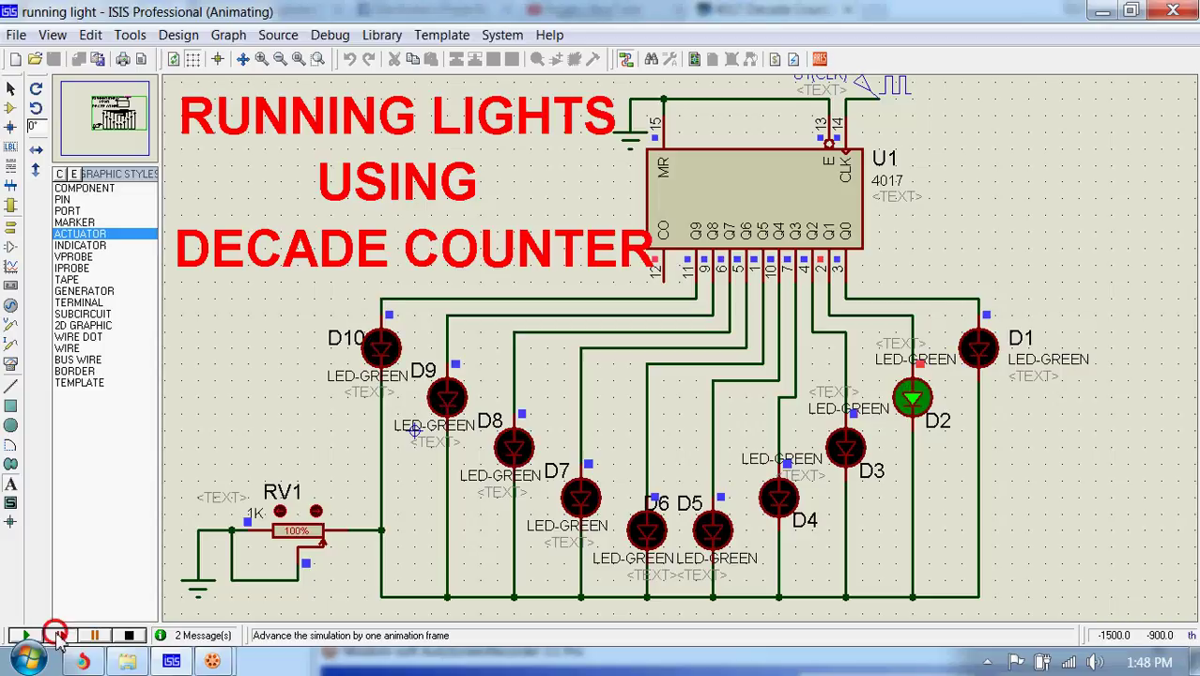
pyautogui.click(58, 636)
pyautogui.click(58, 636)
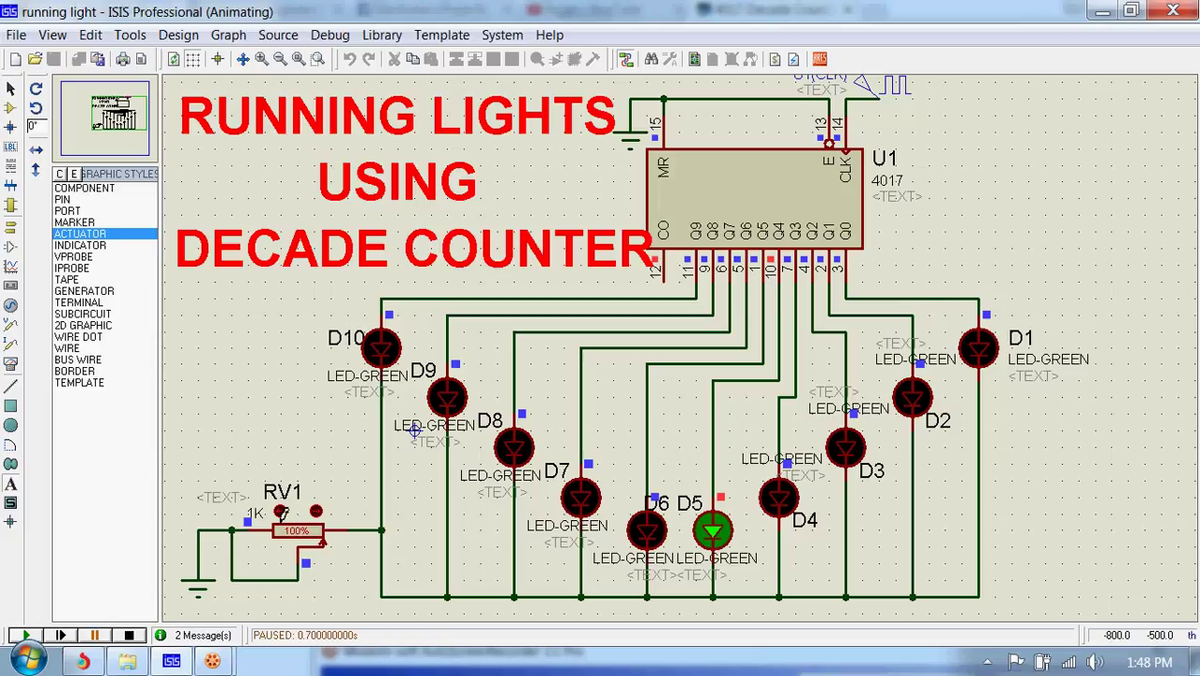
# Stop the simulation and change the U1(CLK) clock generator frequency from 20 Hz to 5 Hz.
pyautogui.click(129, 636)
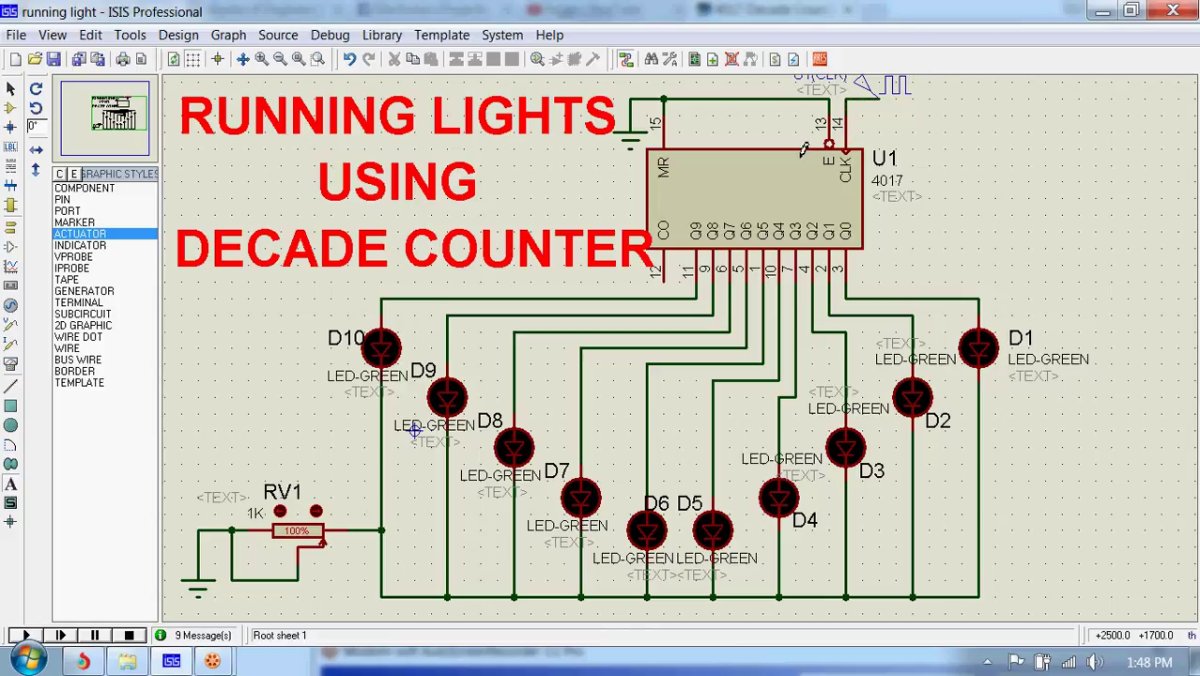
pyautogui.rightClick(888, 87)
pyautogui.click(958, 118)
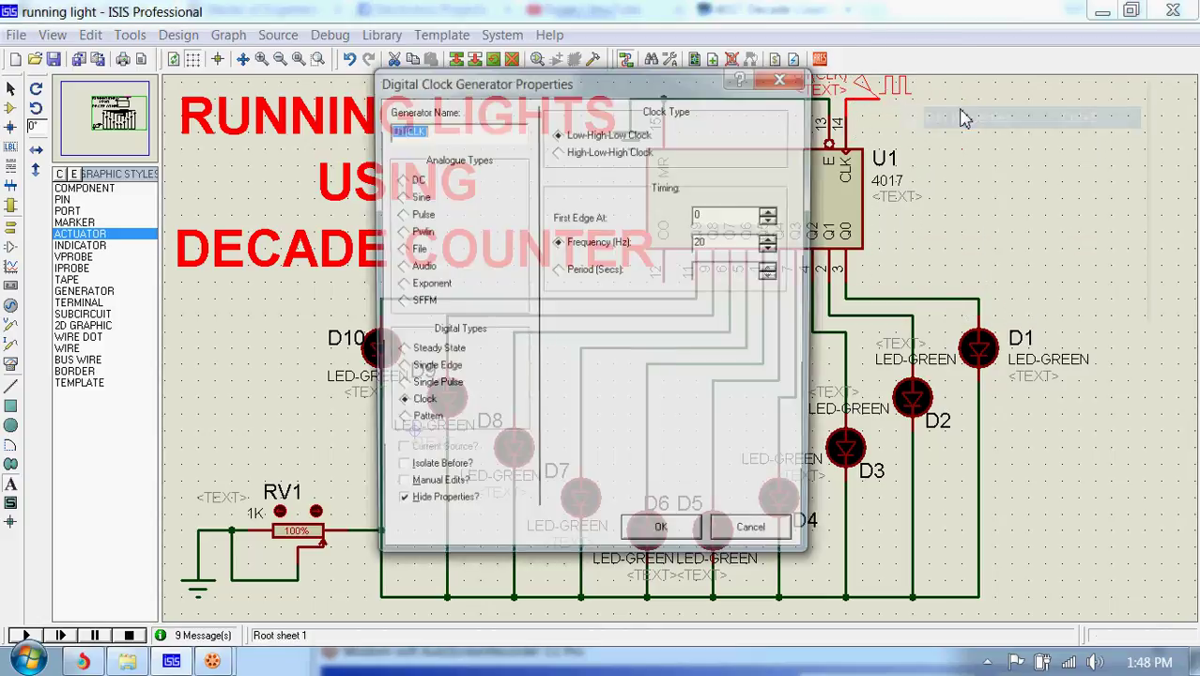
pyautogui.doubleClick(731, 241)
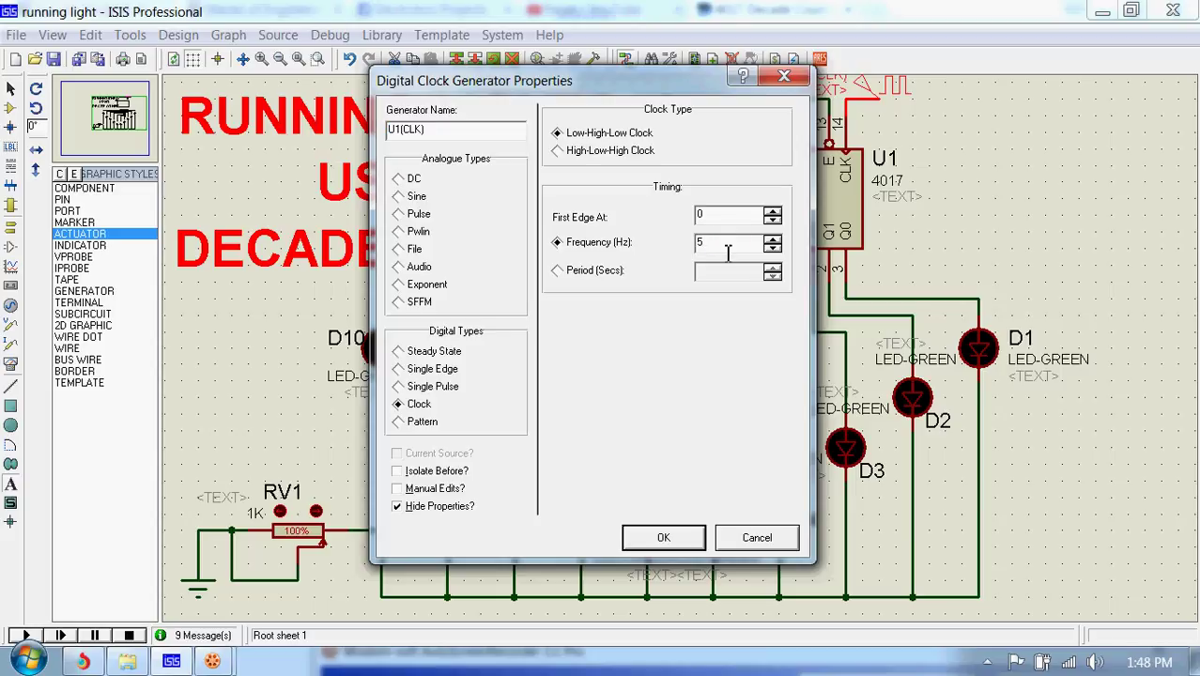
pyautogui.click(663, 536)
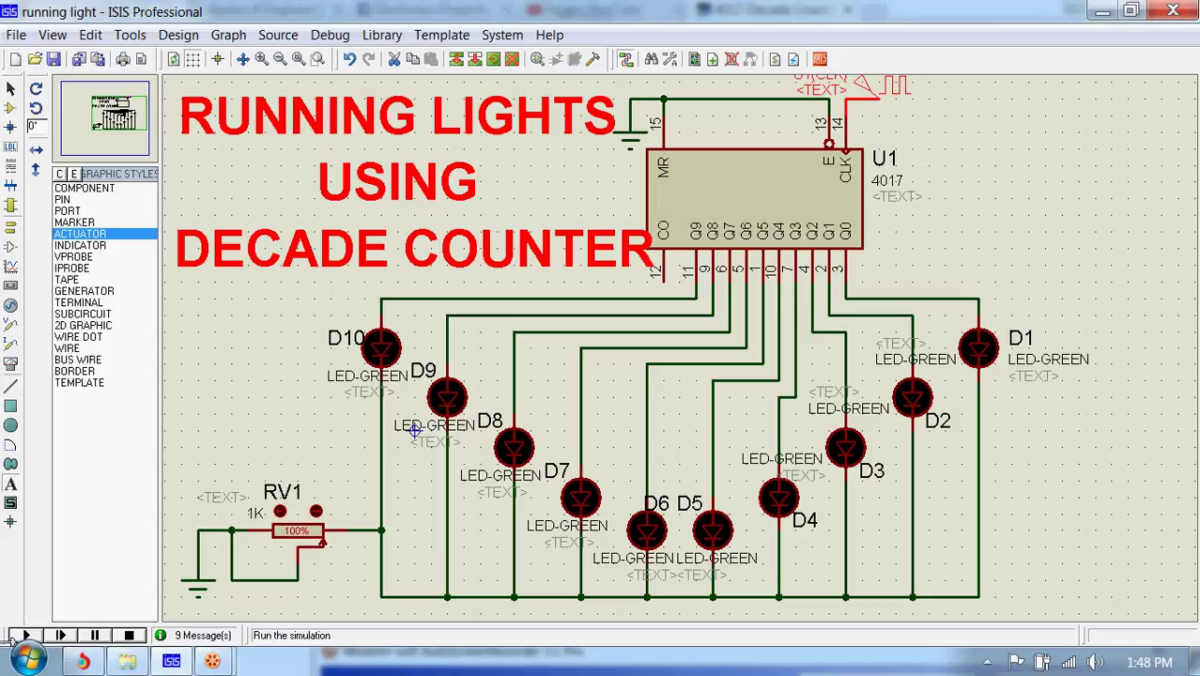
# Run the simulation and lower RV1's percentage while the LEDs chase.
pyautogui.click(23, 636)
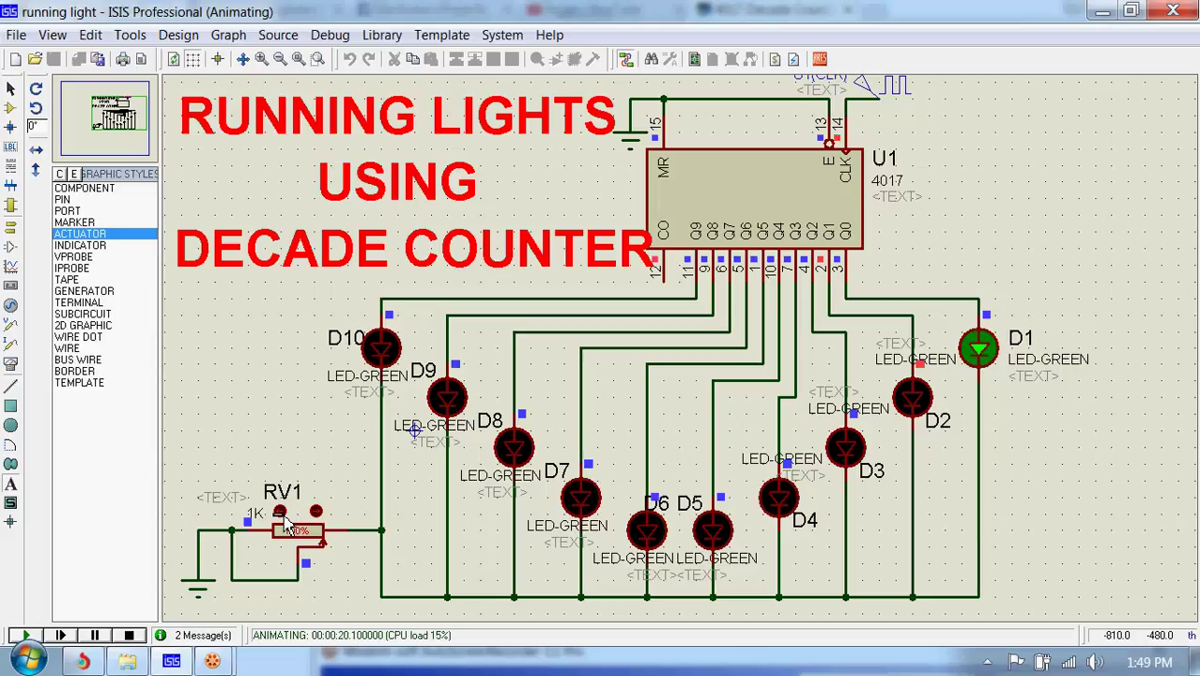
pyautogui.click(281, 514)
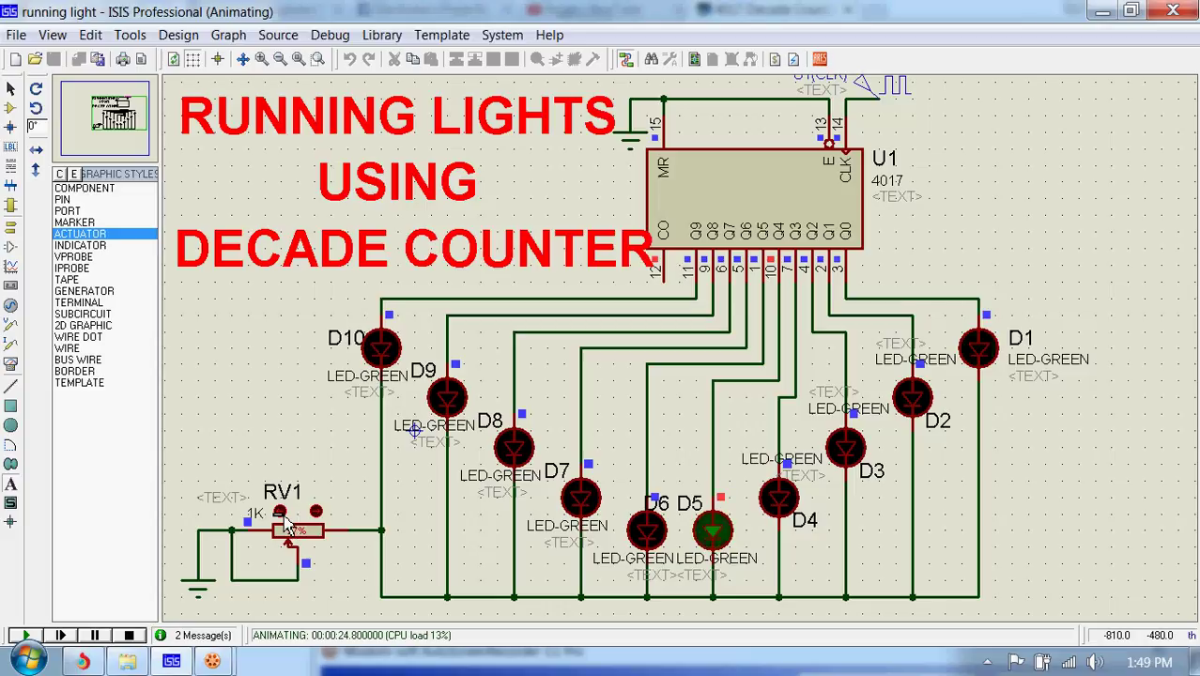
pyautogui.click(282, 516)
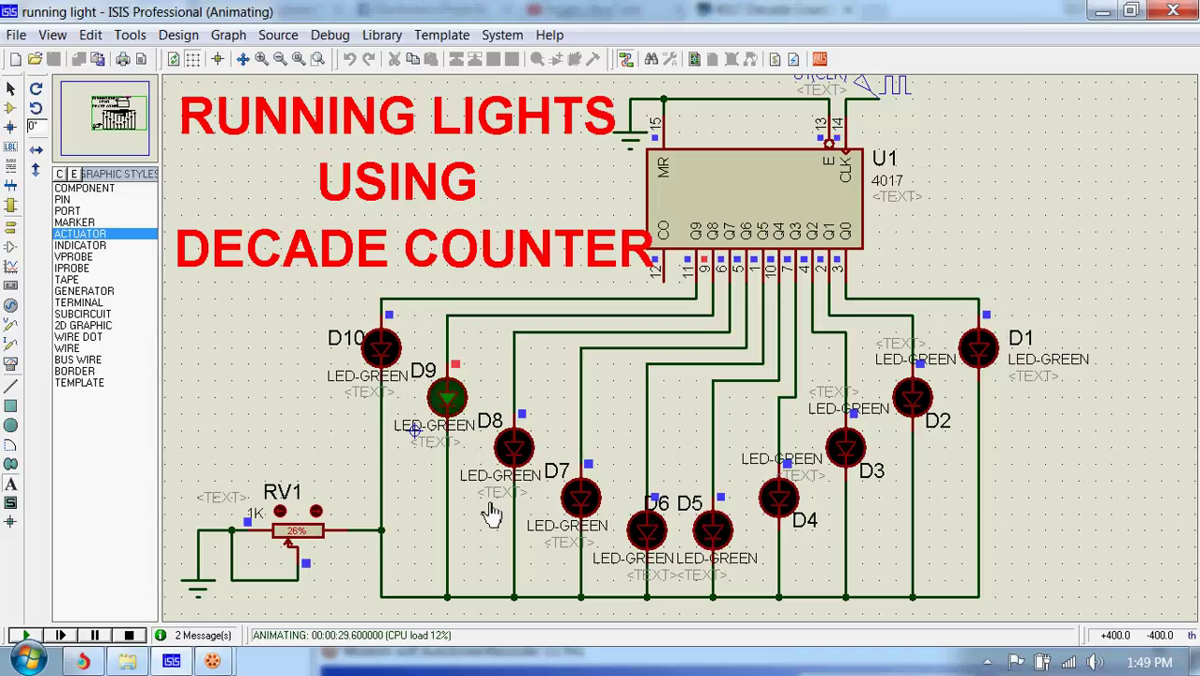
pyautogui.click(281, 513)
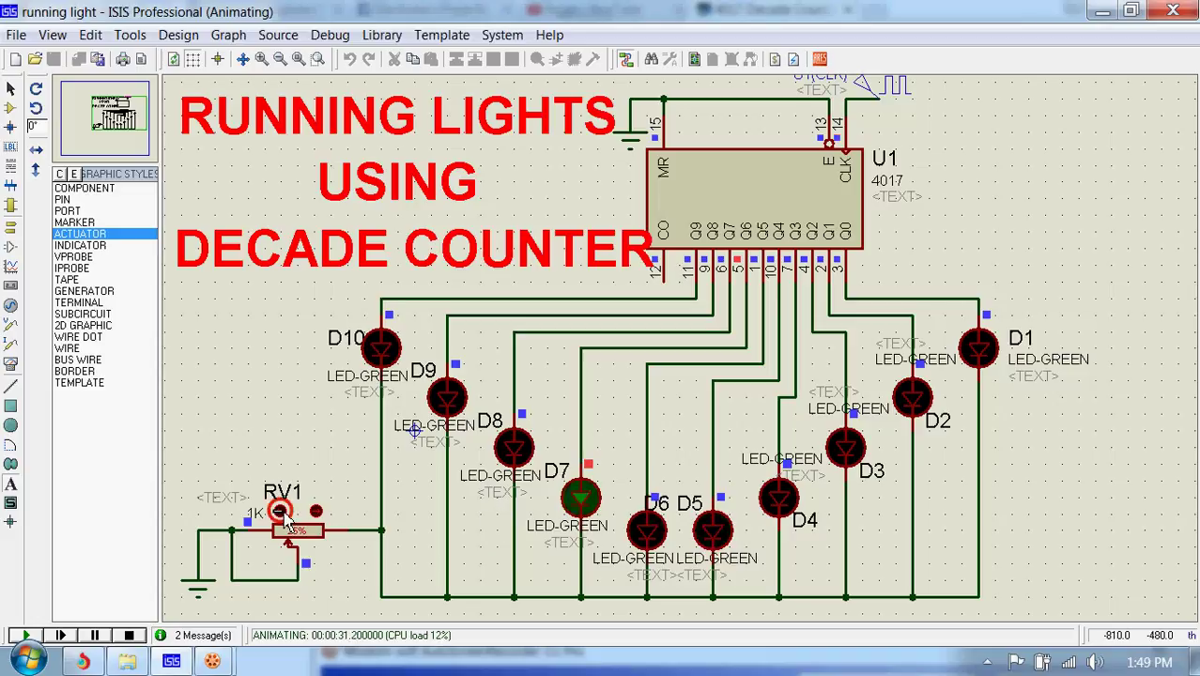
# Raise RV1's setting step by step back up to 100%.
pyautogui.click(316, 512)
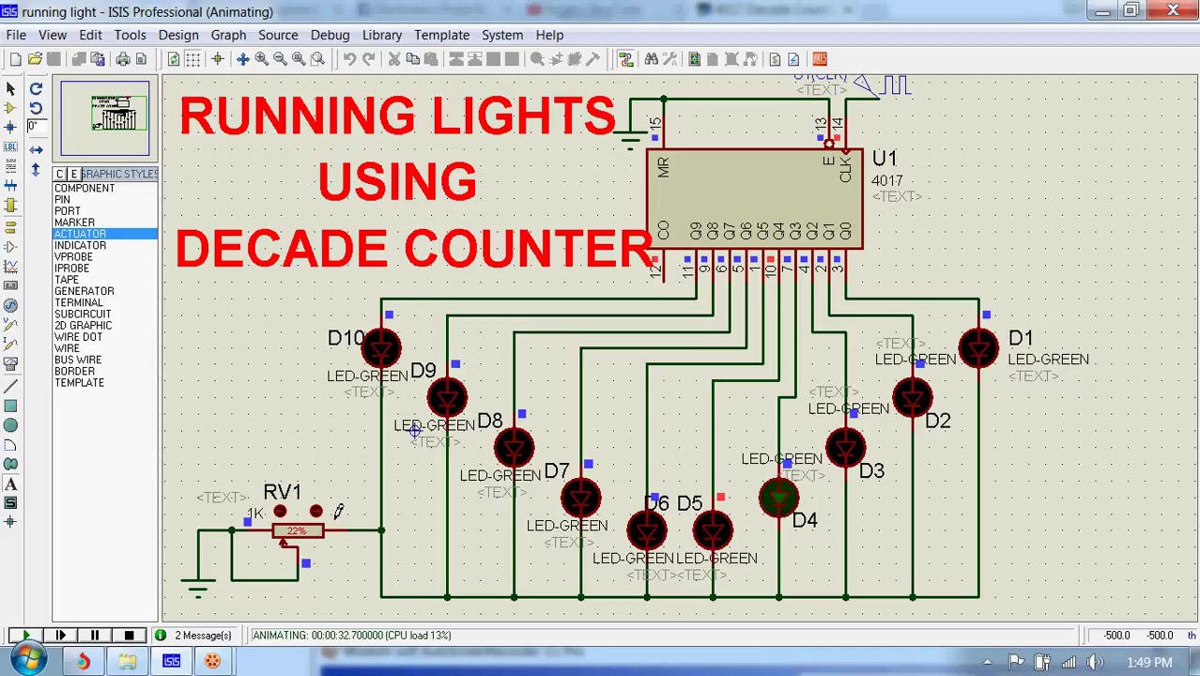
pyautogui.click(315, 512)
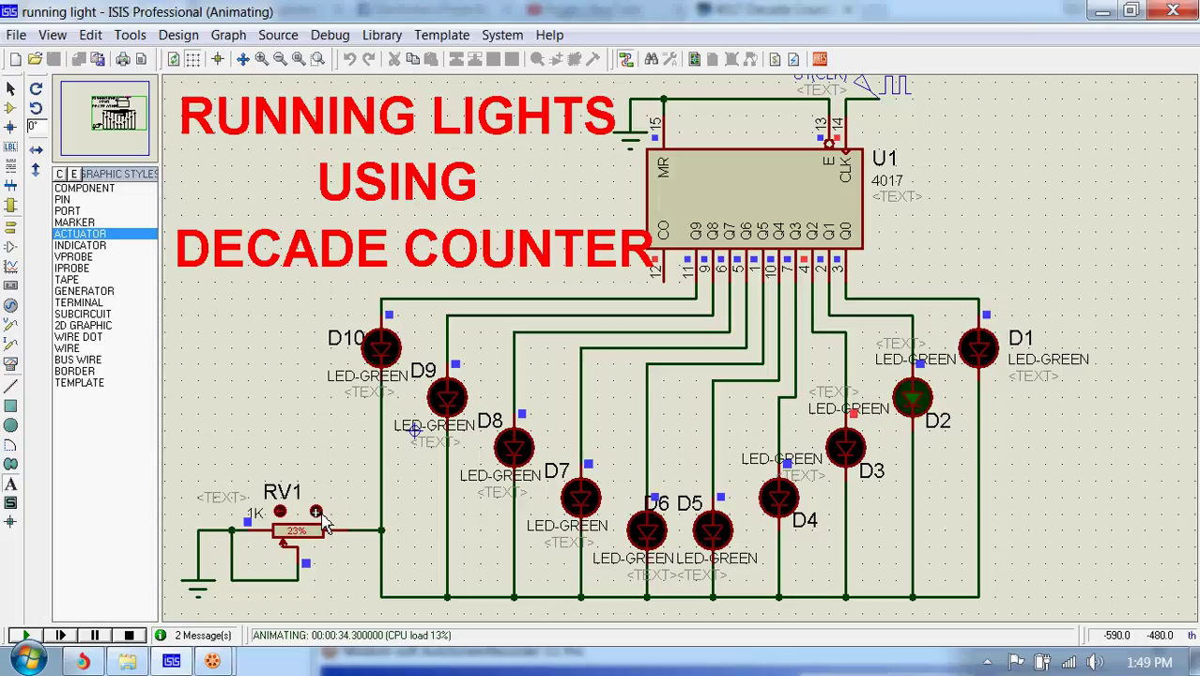
pyautogui.click(315, 512)
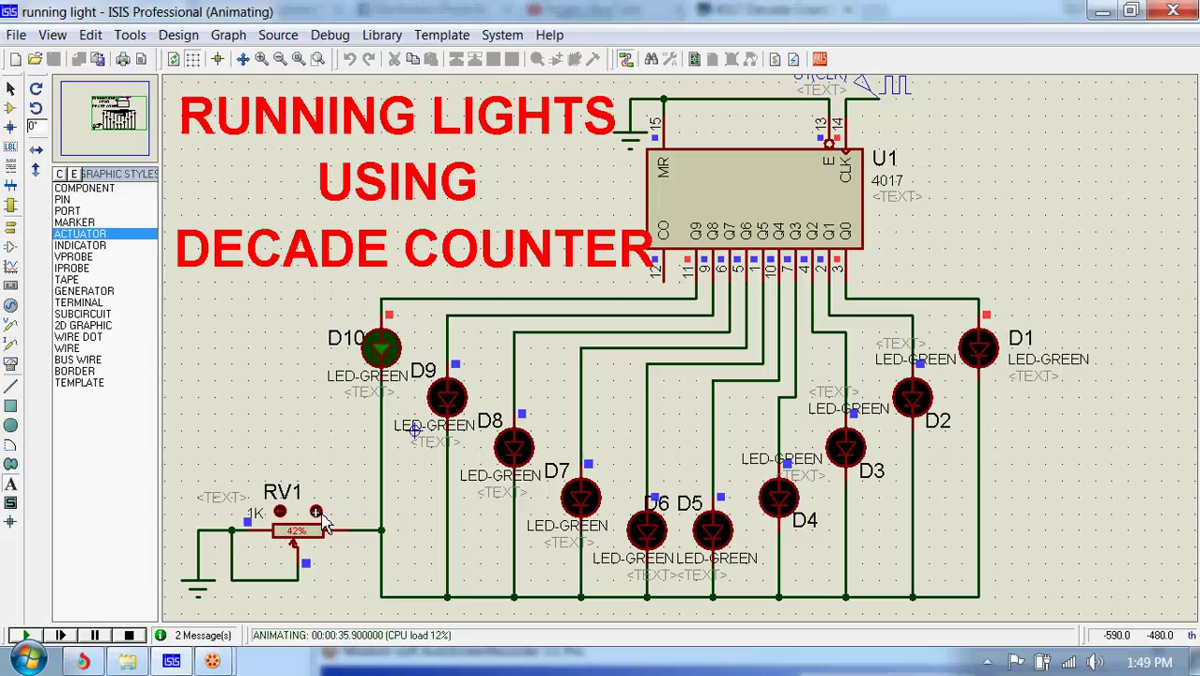
pyautogui.click(315, 511)
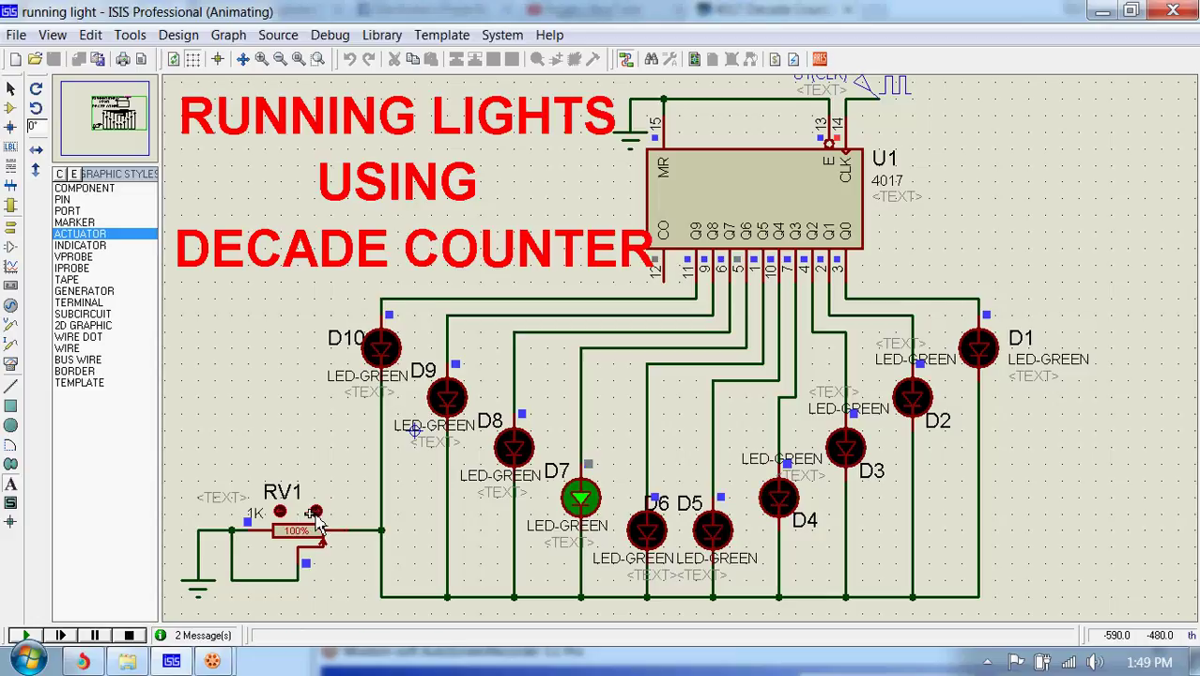
# Stop the simulation and set the U1(CLK) clock generator frequency to 0.5 Hz.
pyautogui.click(129, 636)
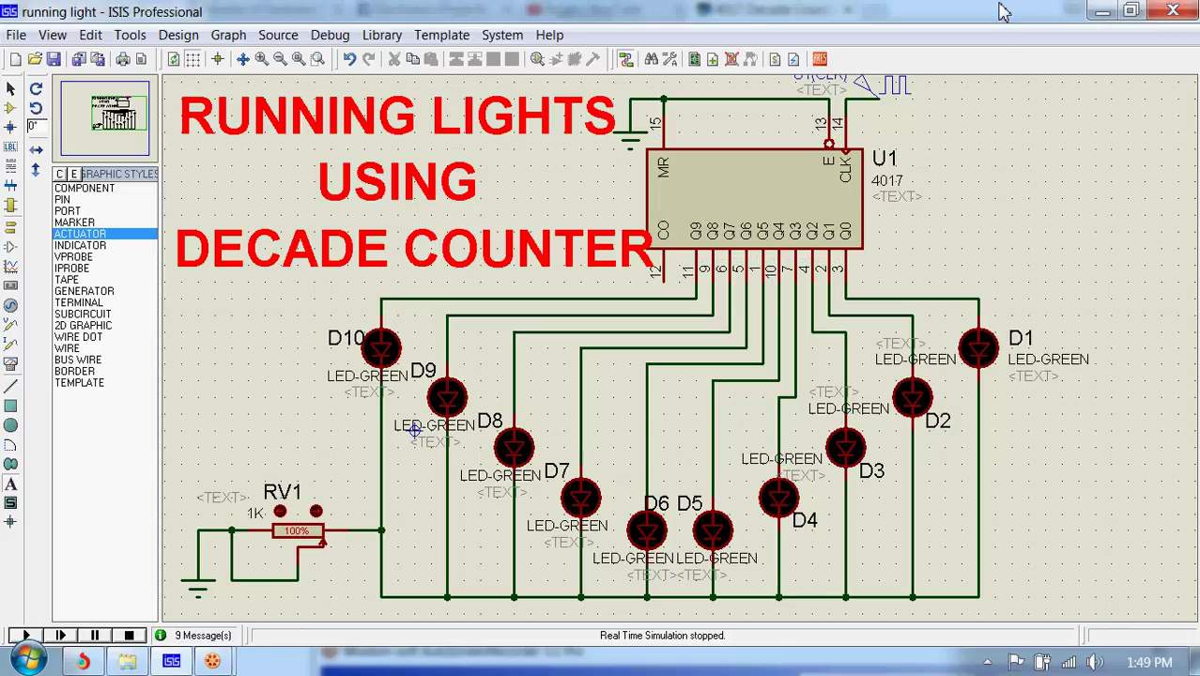
pyautogui.rightClick(885, 94)
pyautogui.click(943, 113)
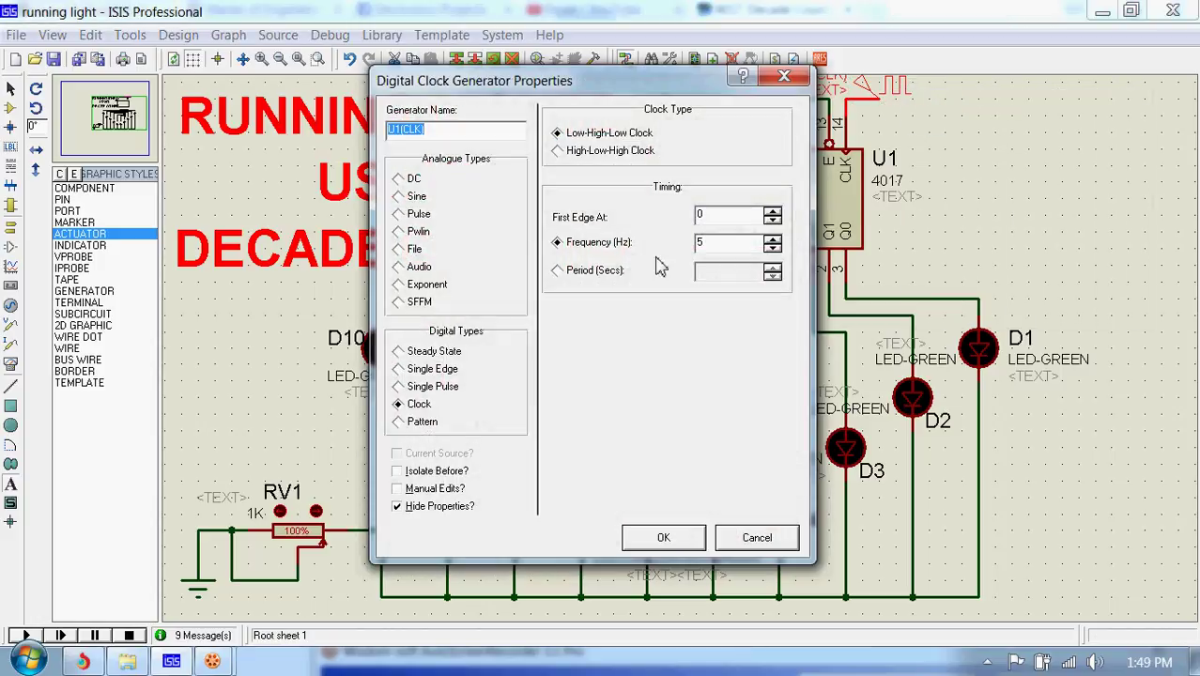
pyautogui.doubleClick(713, 241)
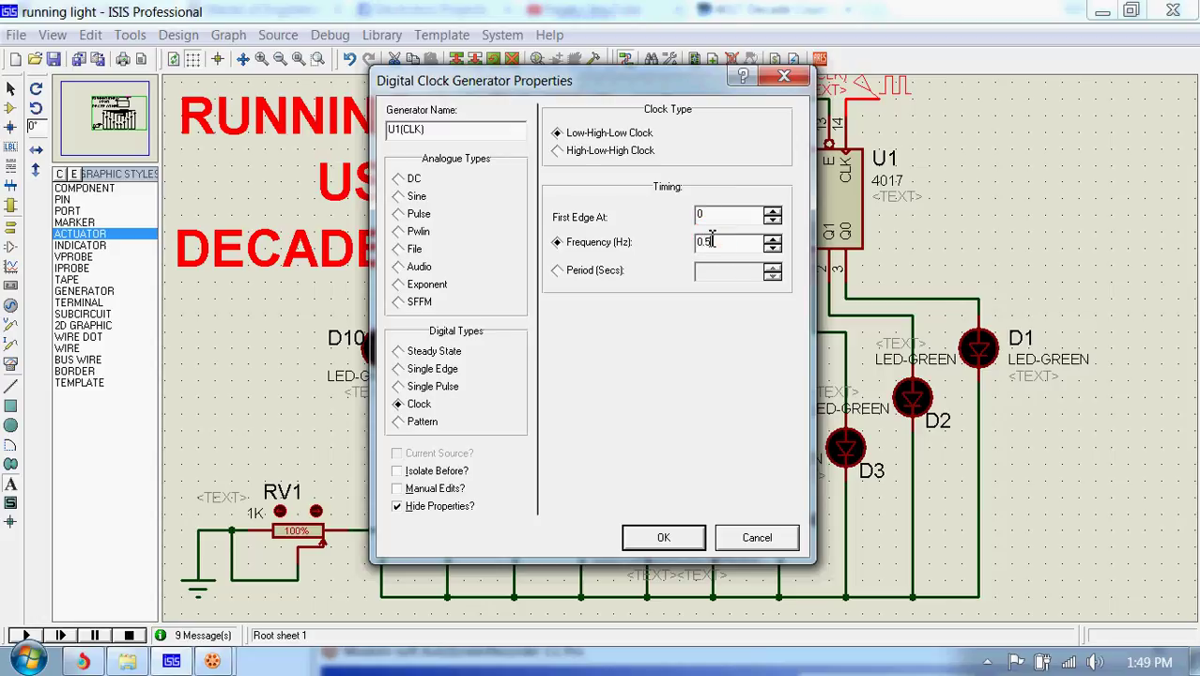
pyautogui.write('0.5')
pyautogui.click(661, 536)
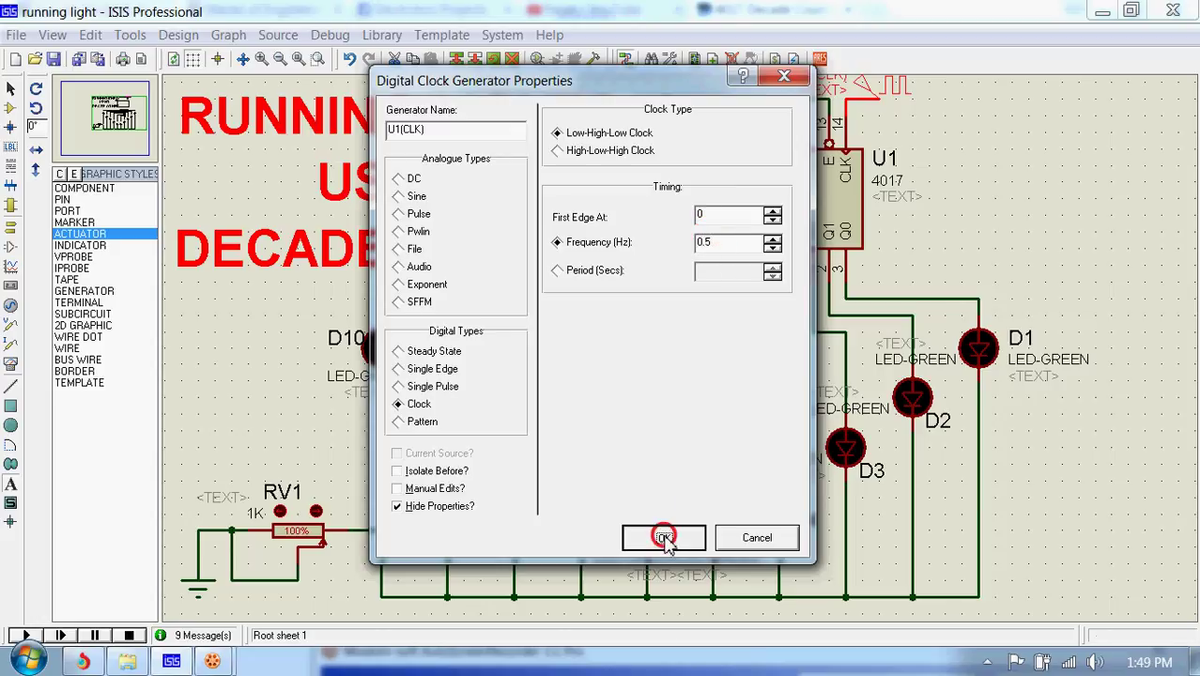
# Start the simulation with the clock at 0.5 Hz.
pyautogui.click(21, 636)
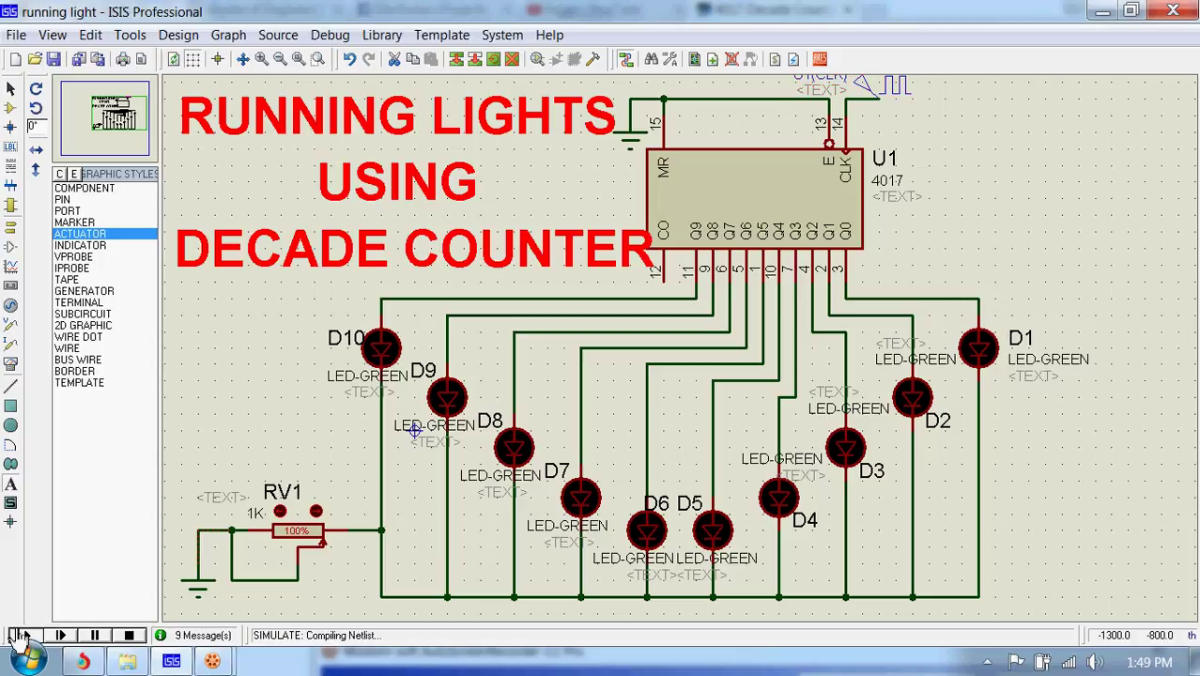